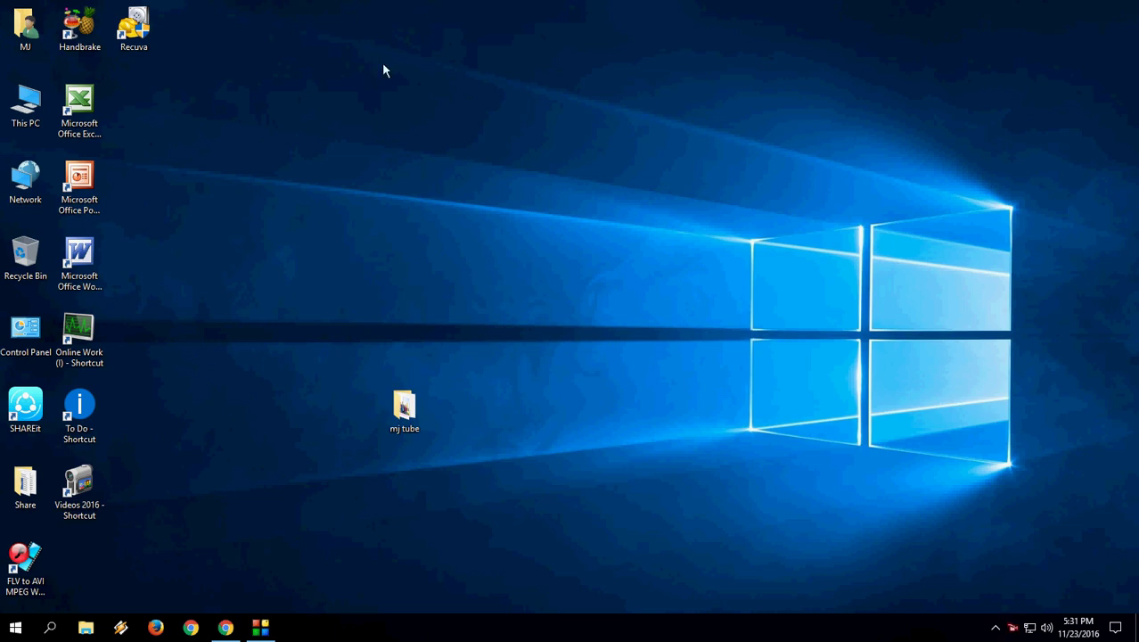
- Open the 'Recuva - Free Data Recovery tool - Piriform' search result, then minimize Chrome
left_click(224, 629)
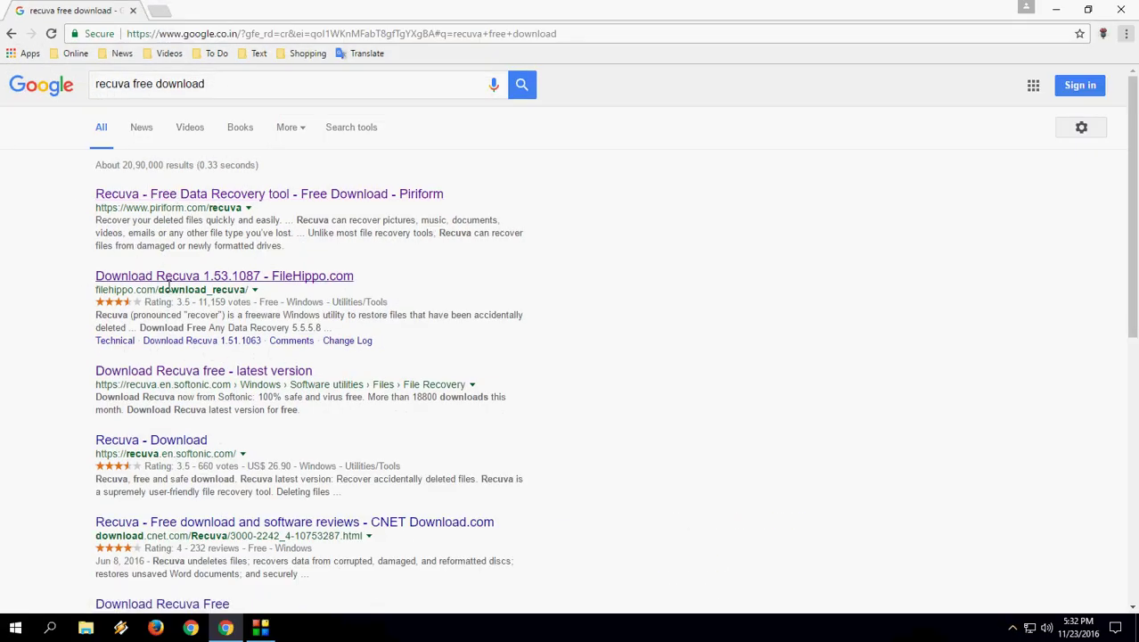
left_click(267, 202)
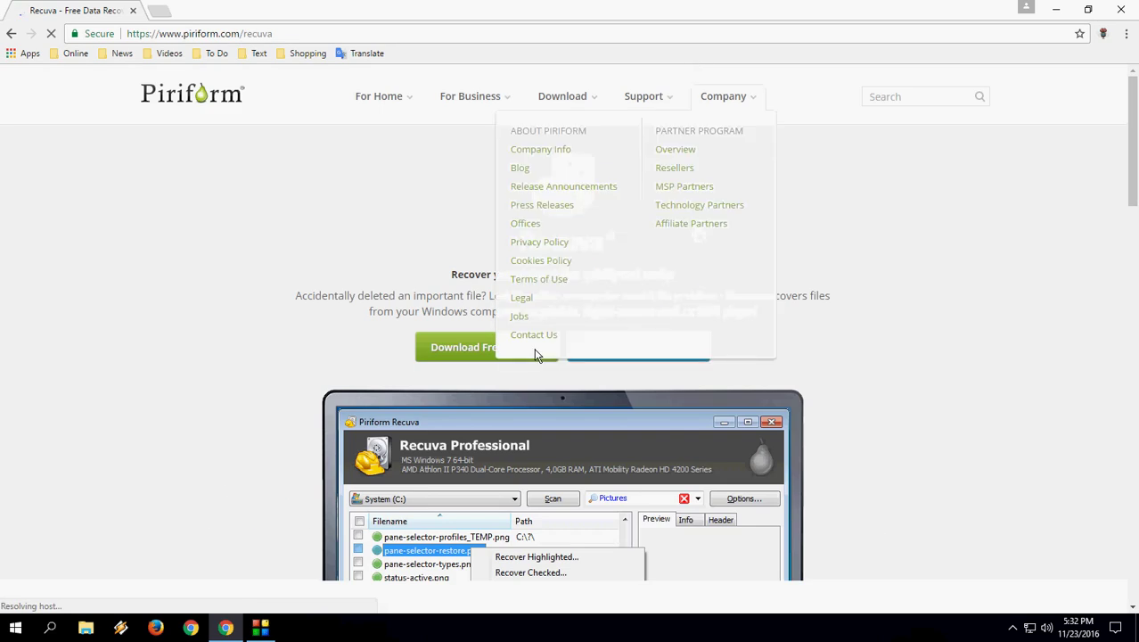
left_click(1055, 10)
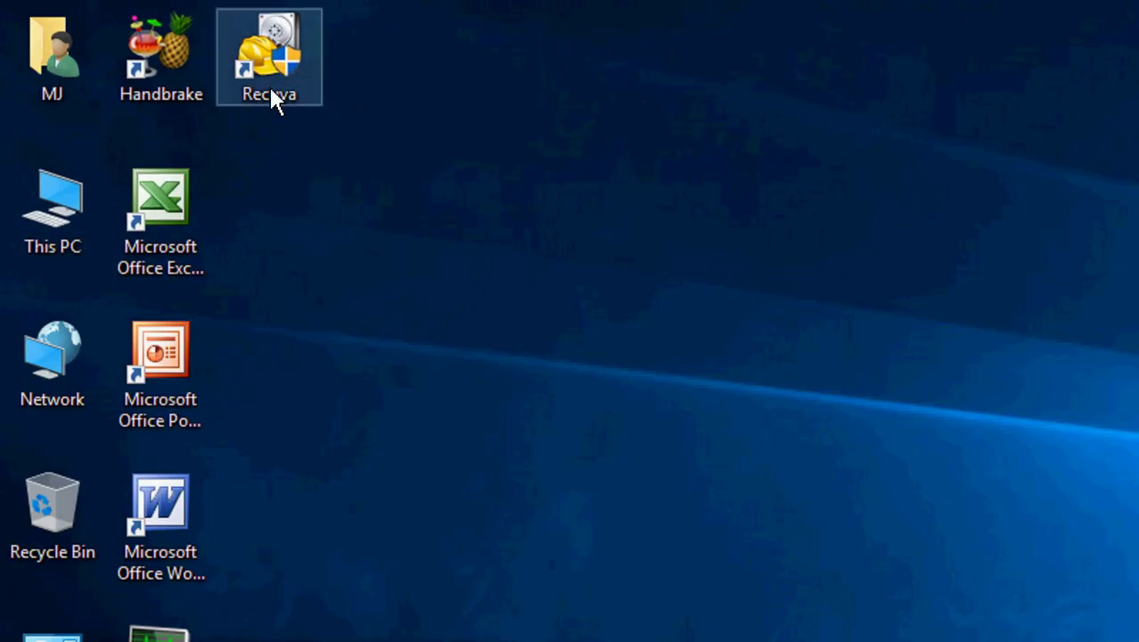
- Launch Recuva from its desktop icon, skip the wizard, and move the main window up-left
double_click(271, 89)
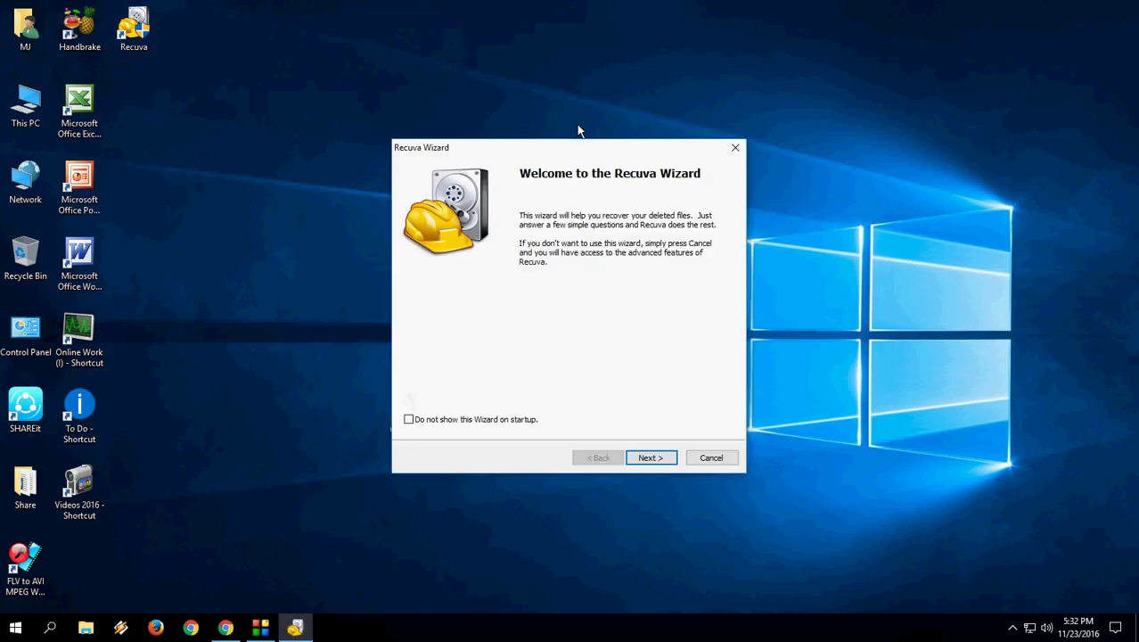
left_click(650, 457)
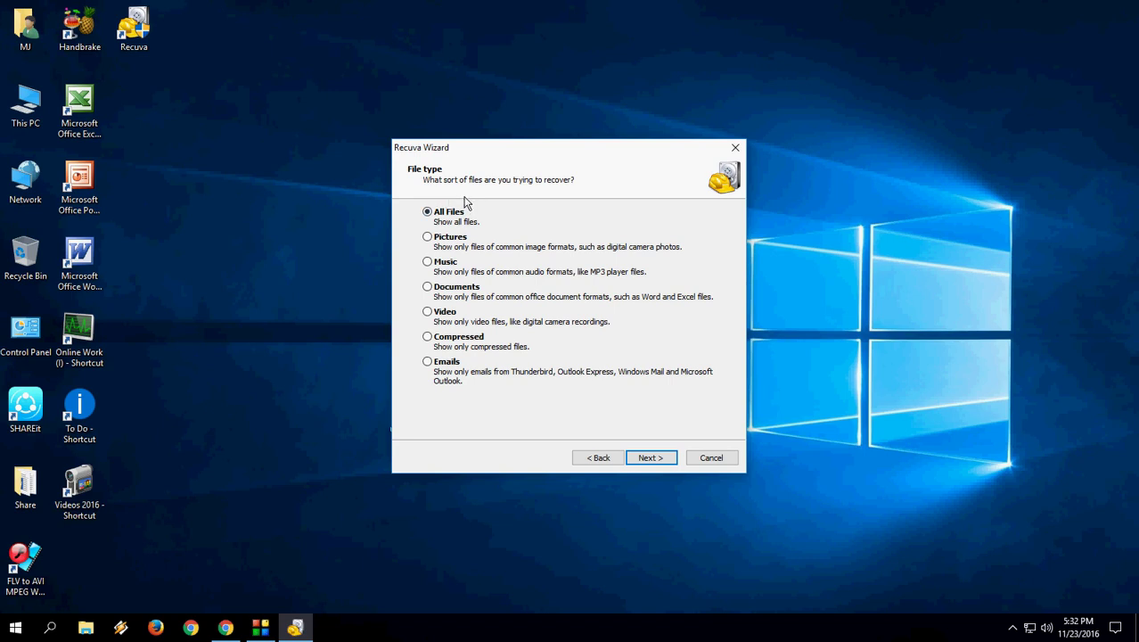
left_click(712, 458)
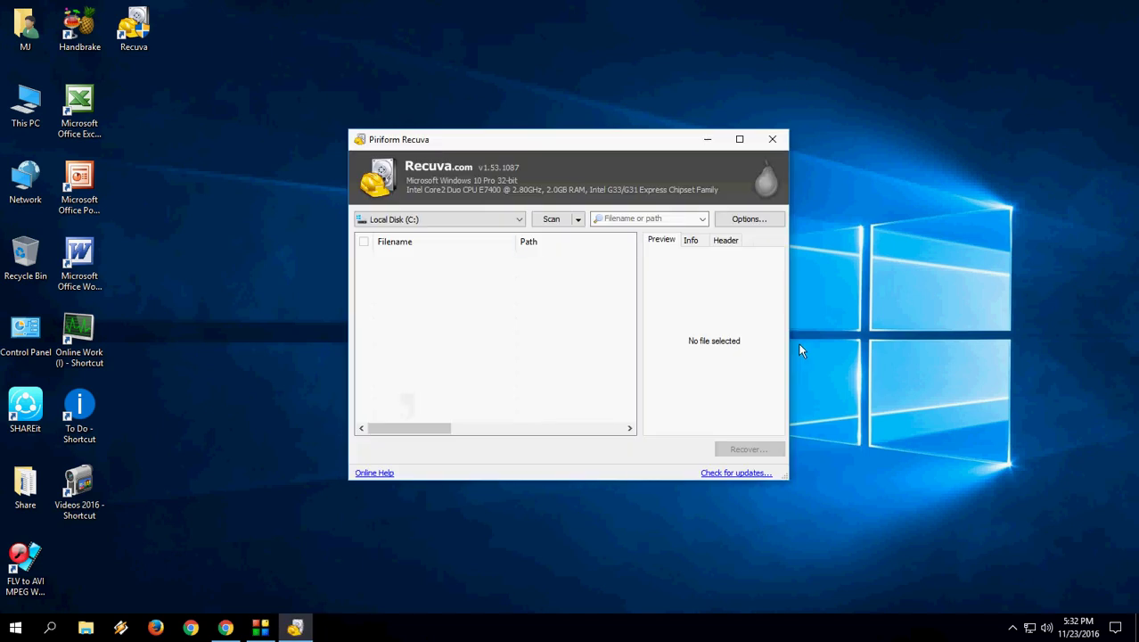
left_click_drag(462, 140, 393, 107)
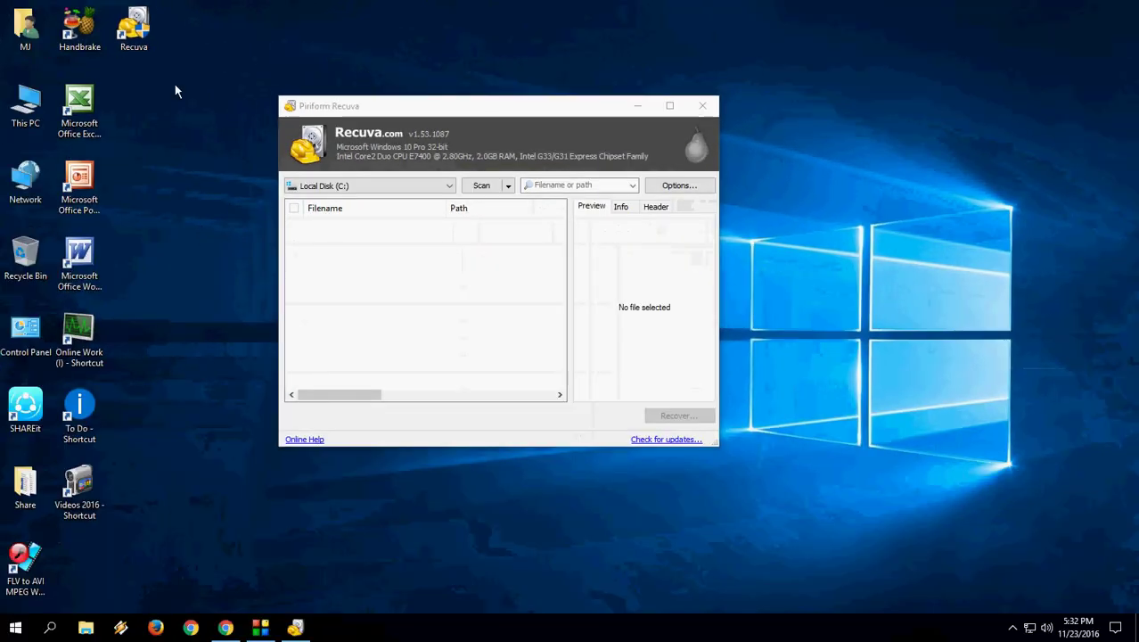
- Bring up the Format dialog for USB Drive (K:) from This PC
double_click(26, 105)
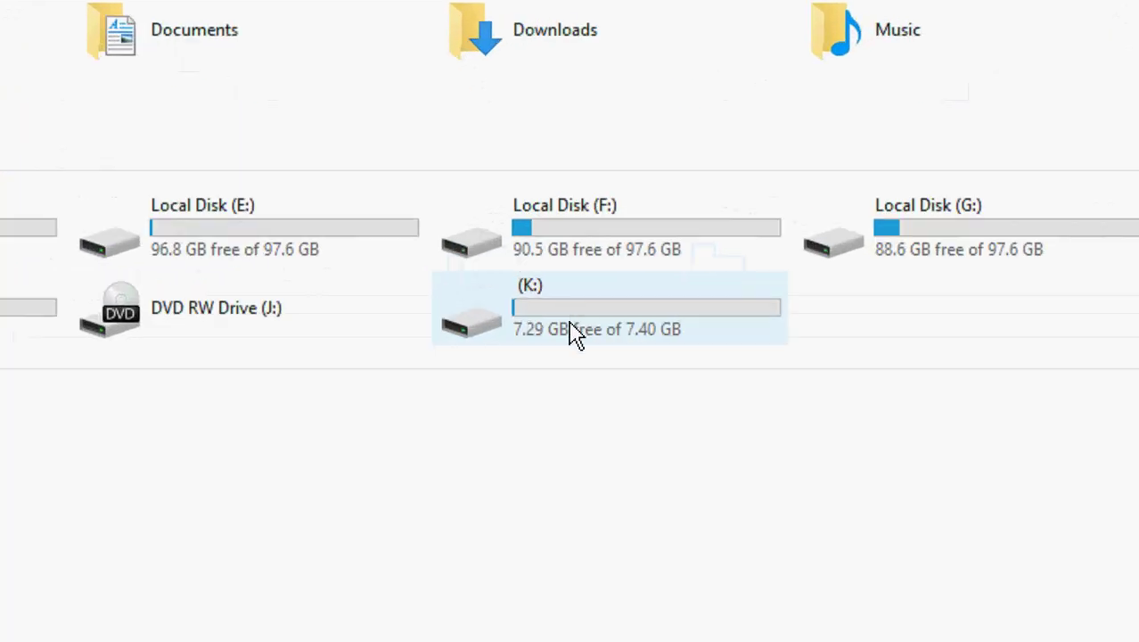
left_click(553, 247)
right_click(575, 327)
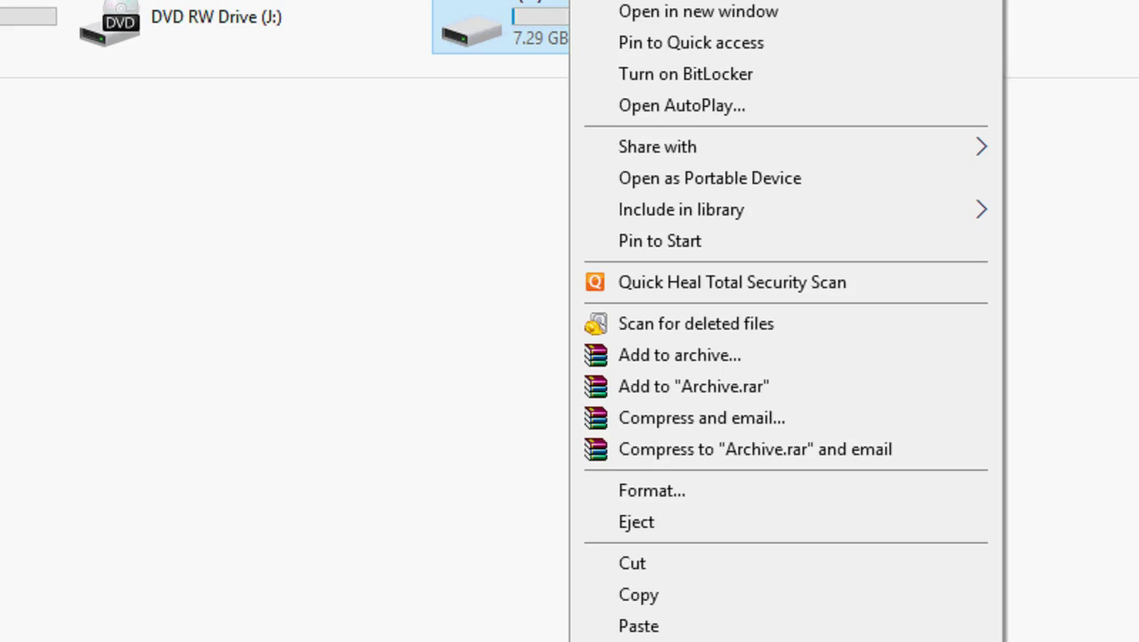
left_click(710, 391)
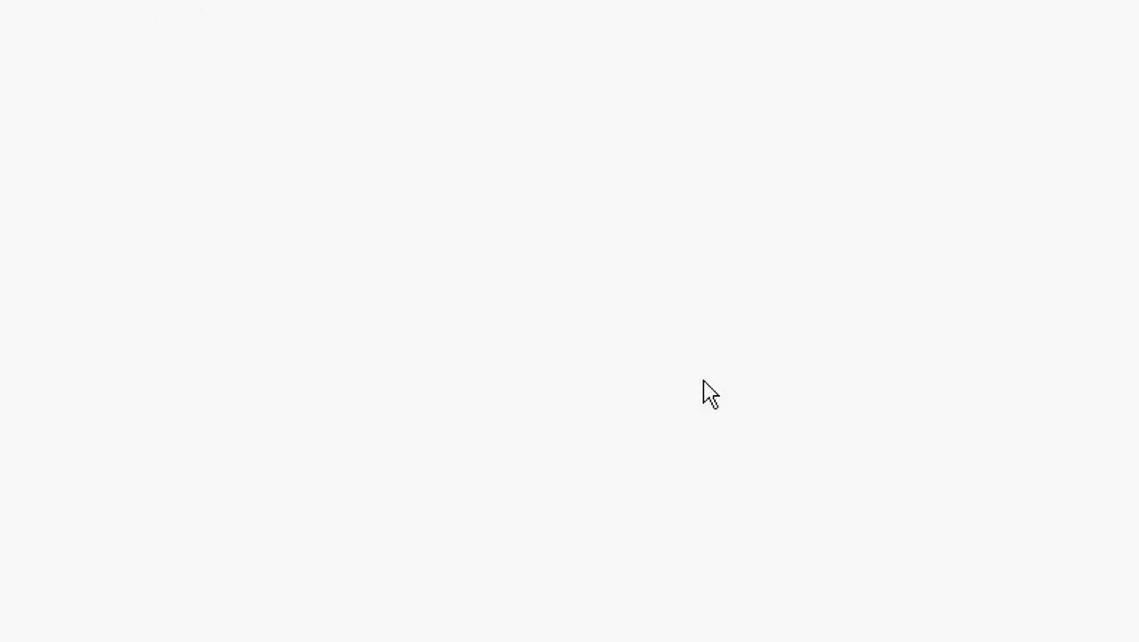
- Quick-format the drive as FAT32, confirm (K:) is empty, and close File Explorer
left_click(150, 436)
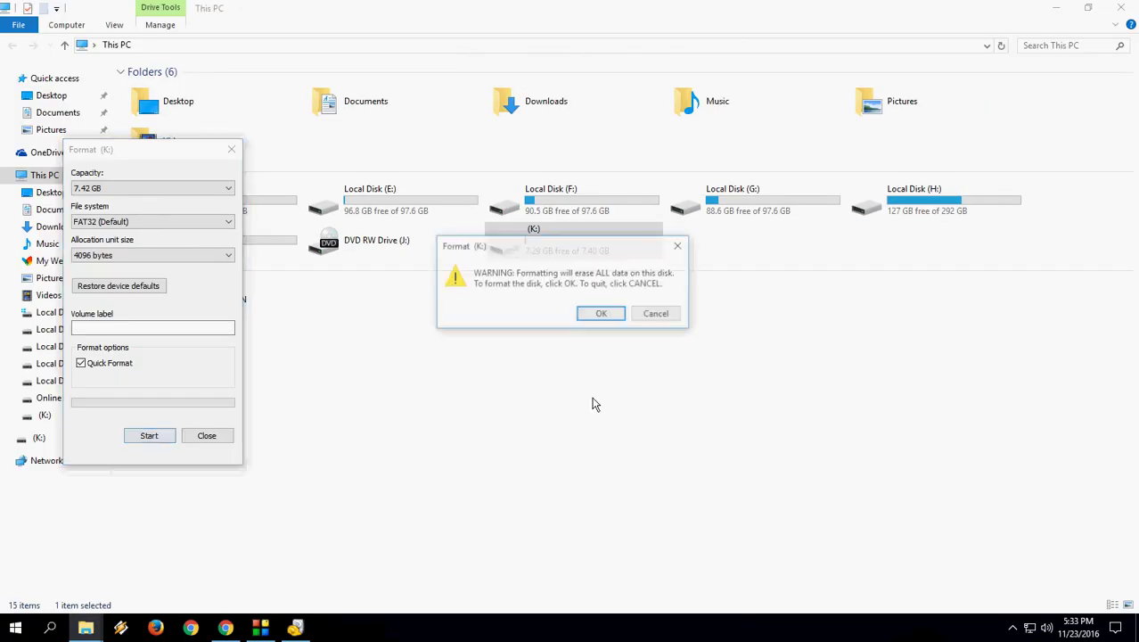
left_click(602, 314)
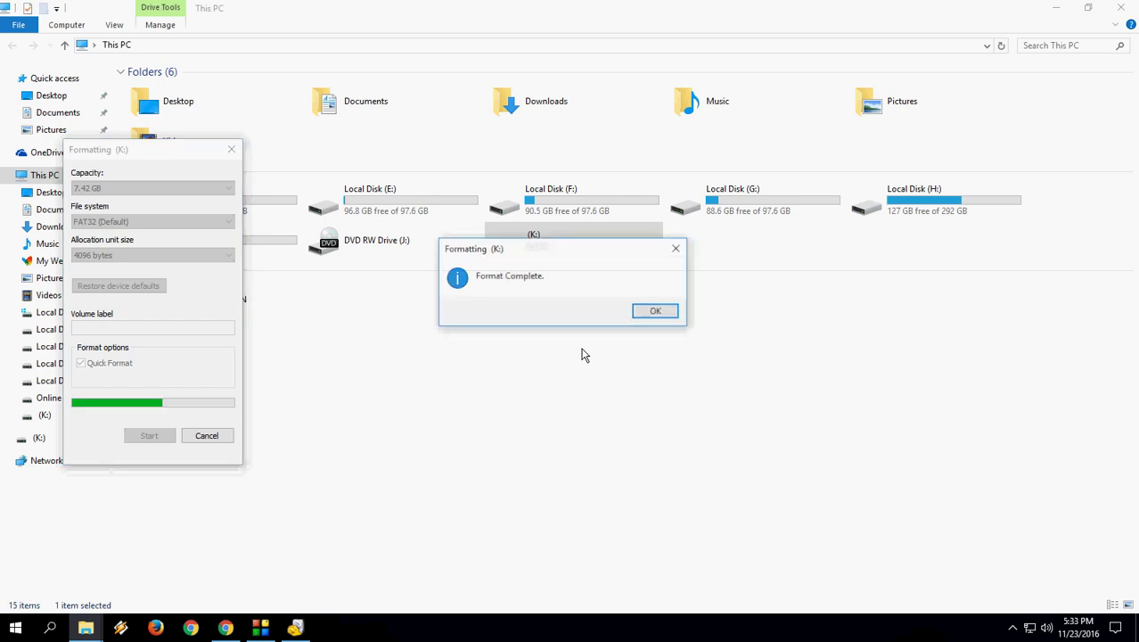
left_click(670, 314)
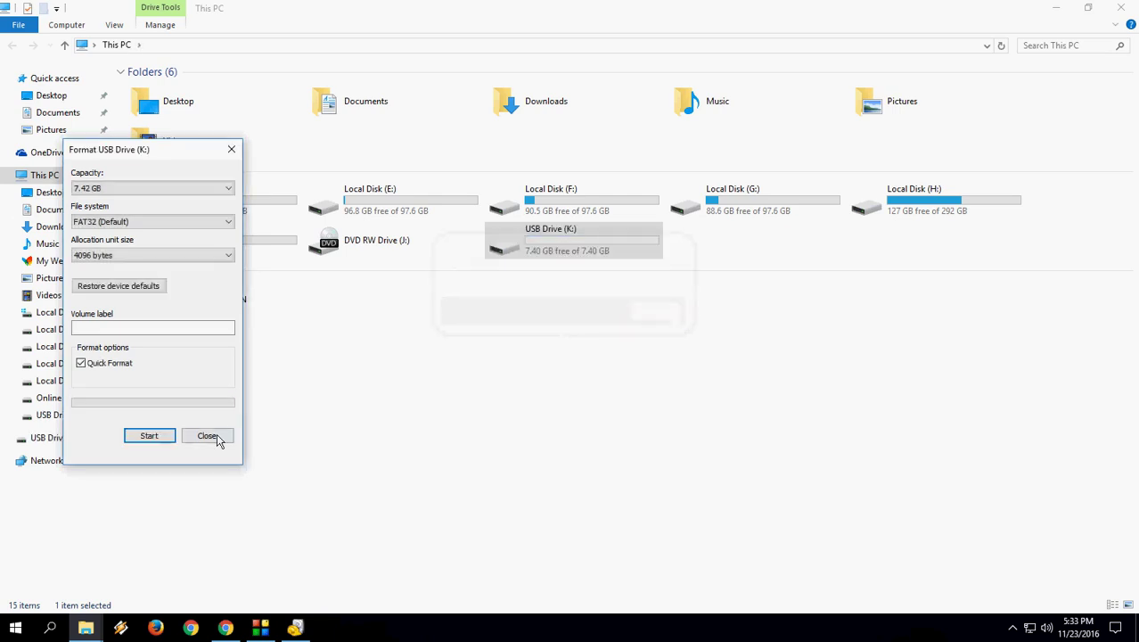
left_click(219, 436)
double_click(560, 248)
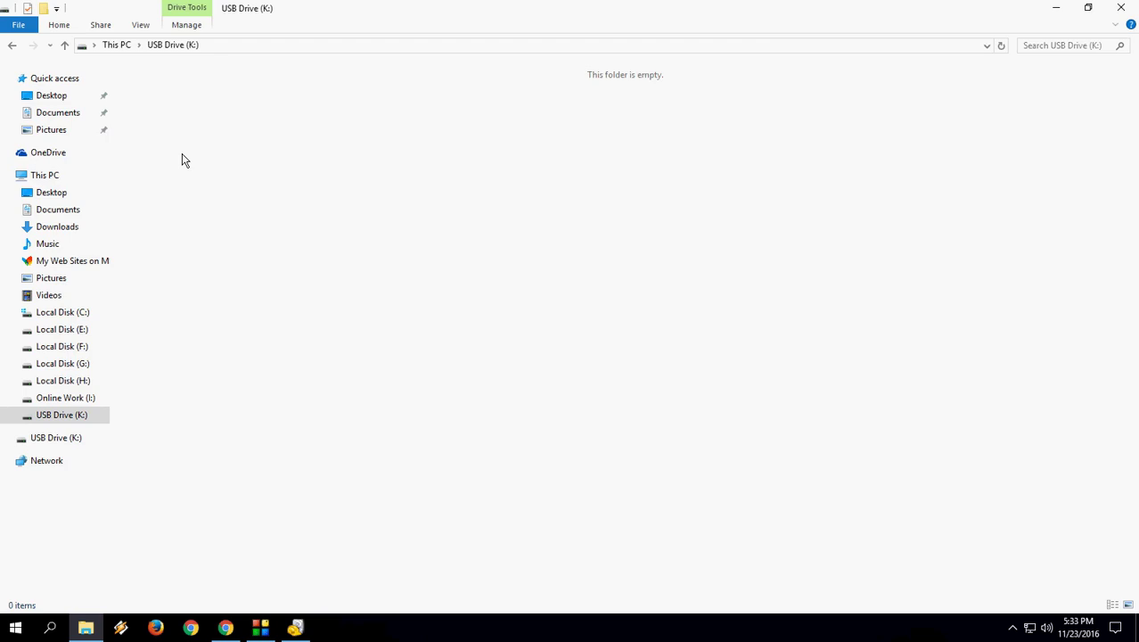
left_click(1120, 7)
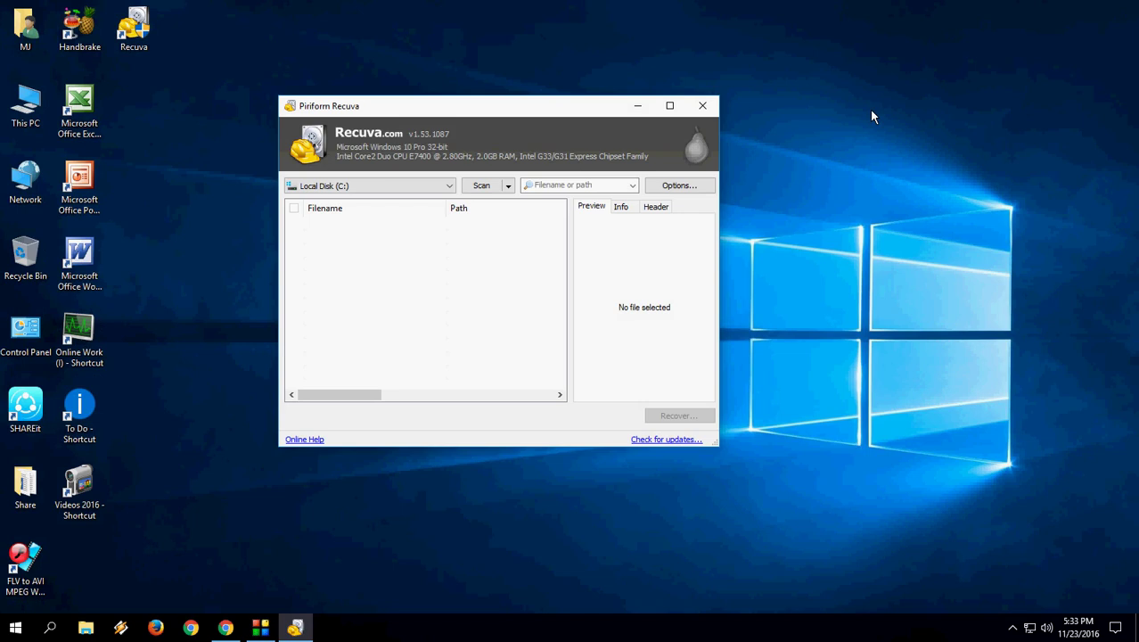
- Refresh the desktop and move the Recuva window up and right
right_click(840, 168)
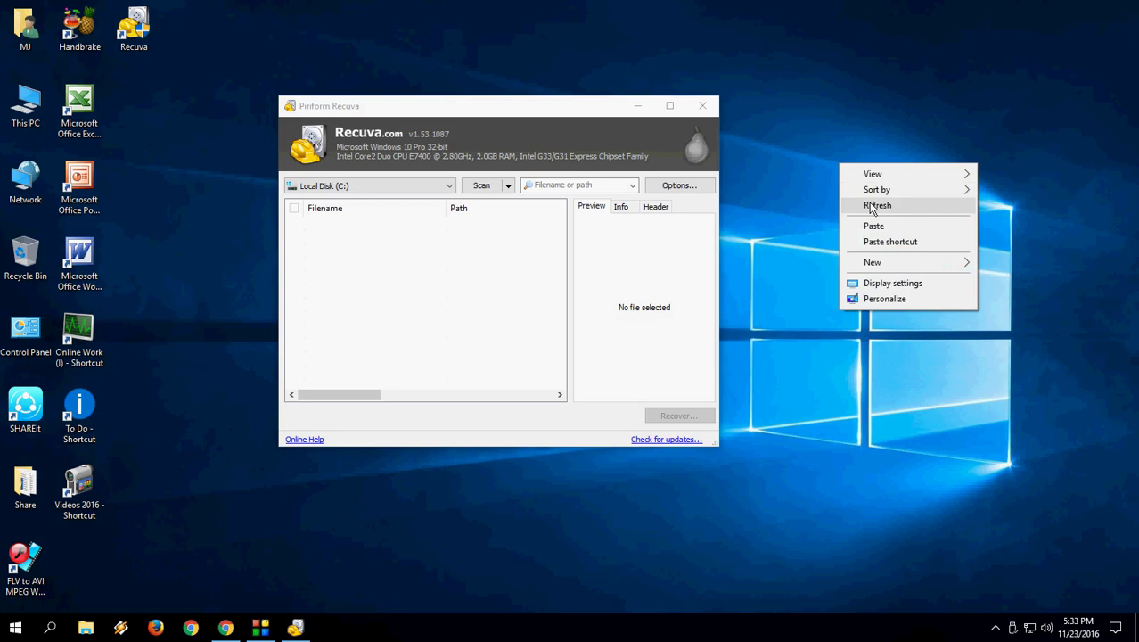
left_click(865, 204)
left_click_drag(494, 114, 512, 80)
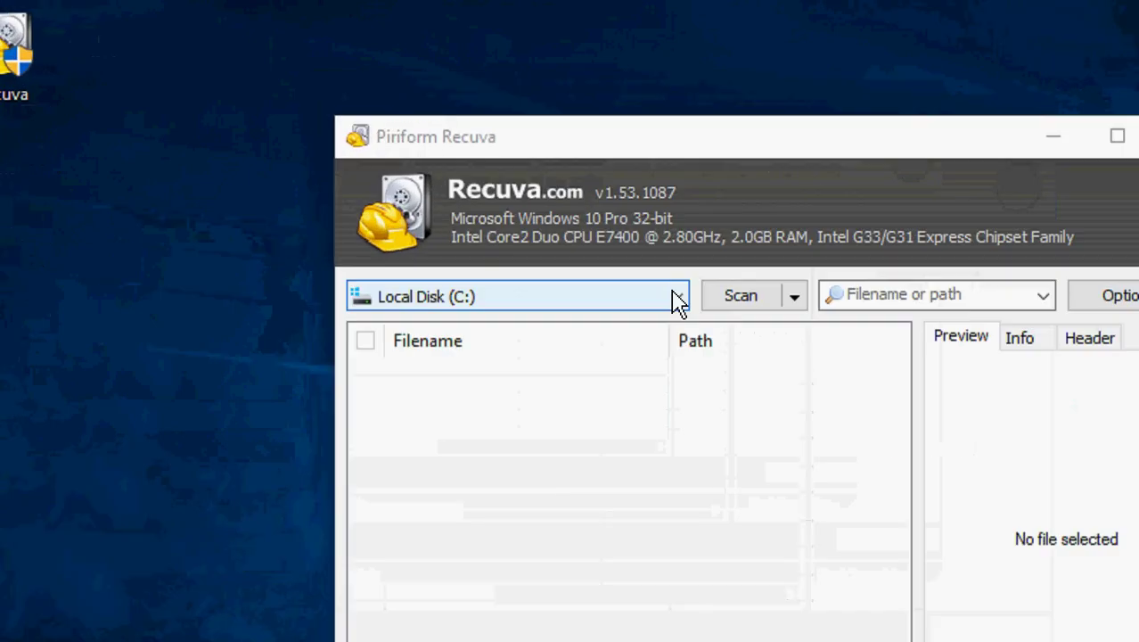
- Select USB Drive (K:) as Recuva's scan target
left_click(492, 164)
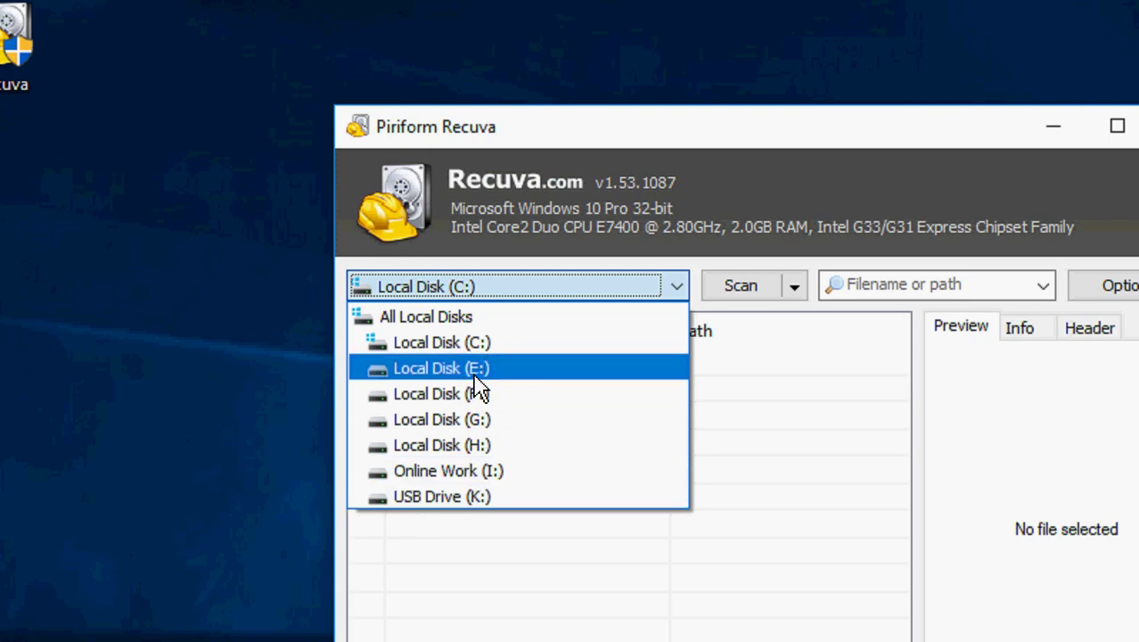
left_click(539, 499)
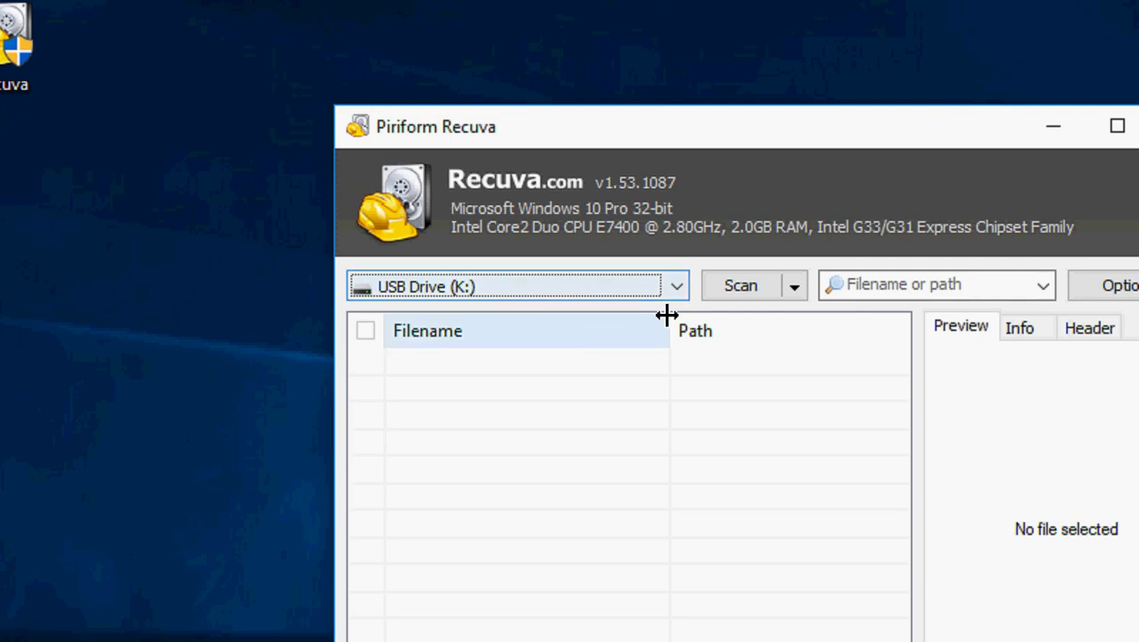
left_click(764, 67)
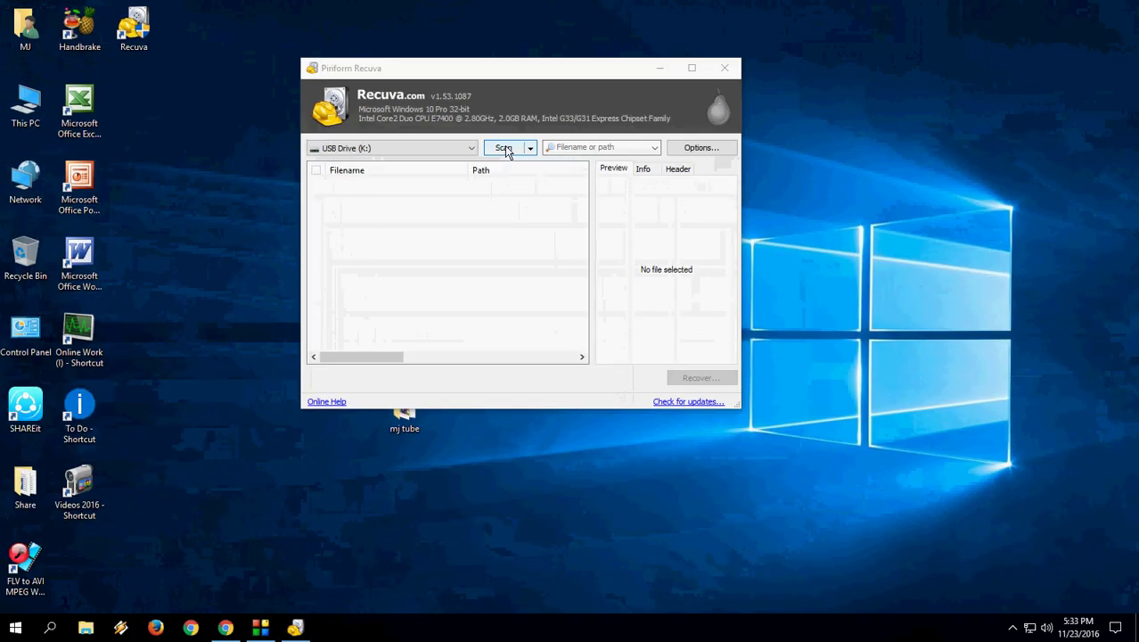
- Scan USB Drive (K:), accept the Deep Scan, and cancel once eight files are listed
left_click(504, 148)
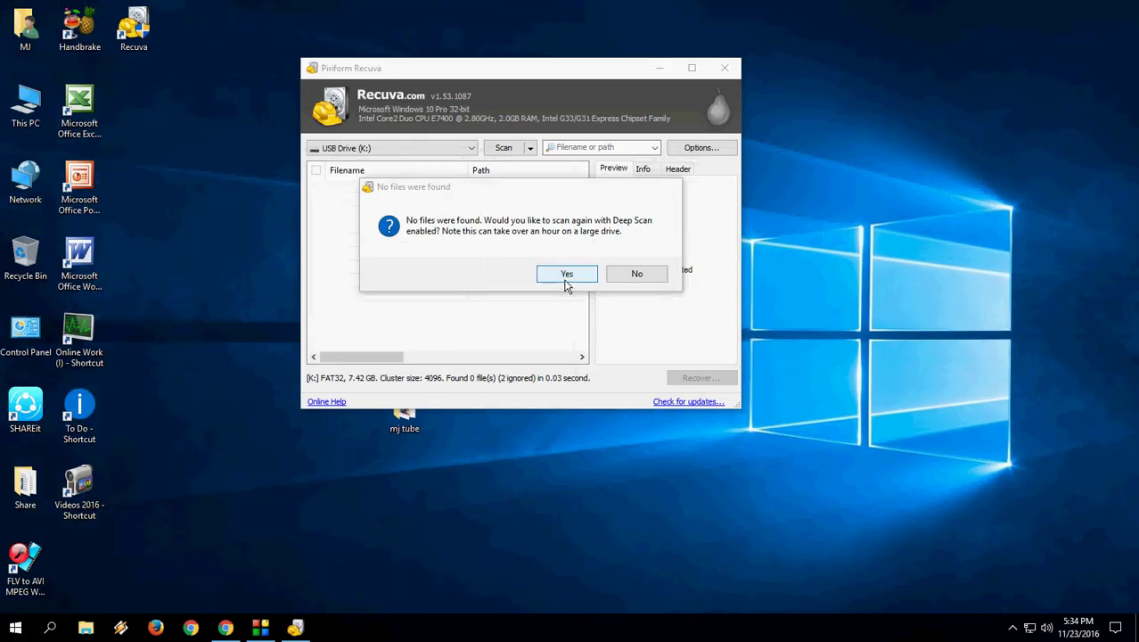
left_click(564, 278)
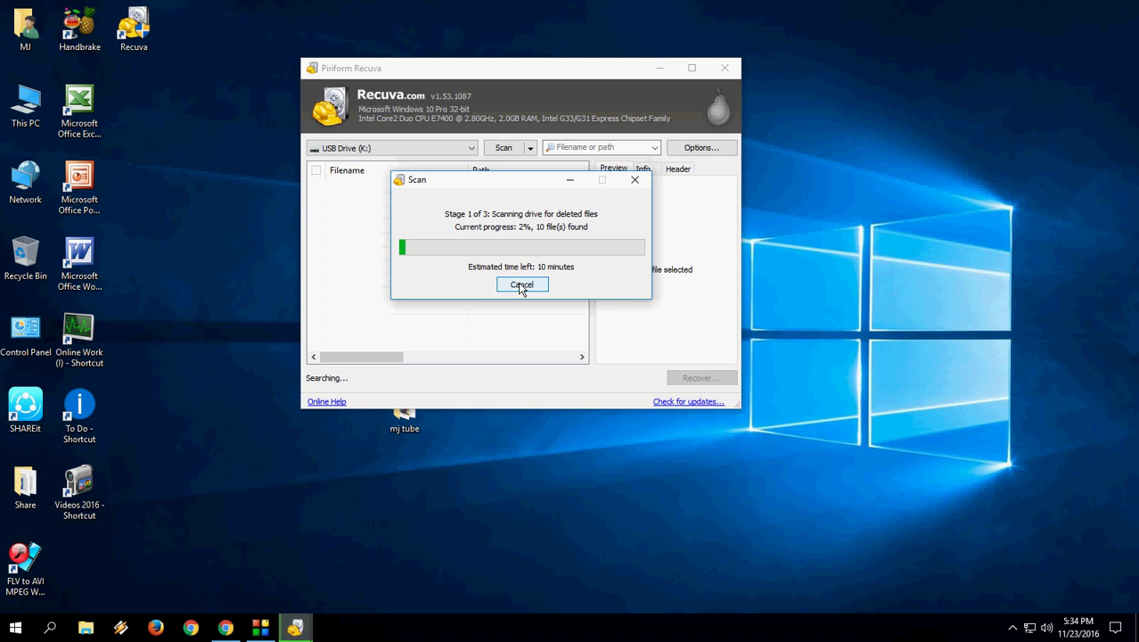
left_click(522, 287)
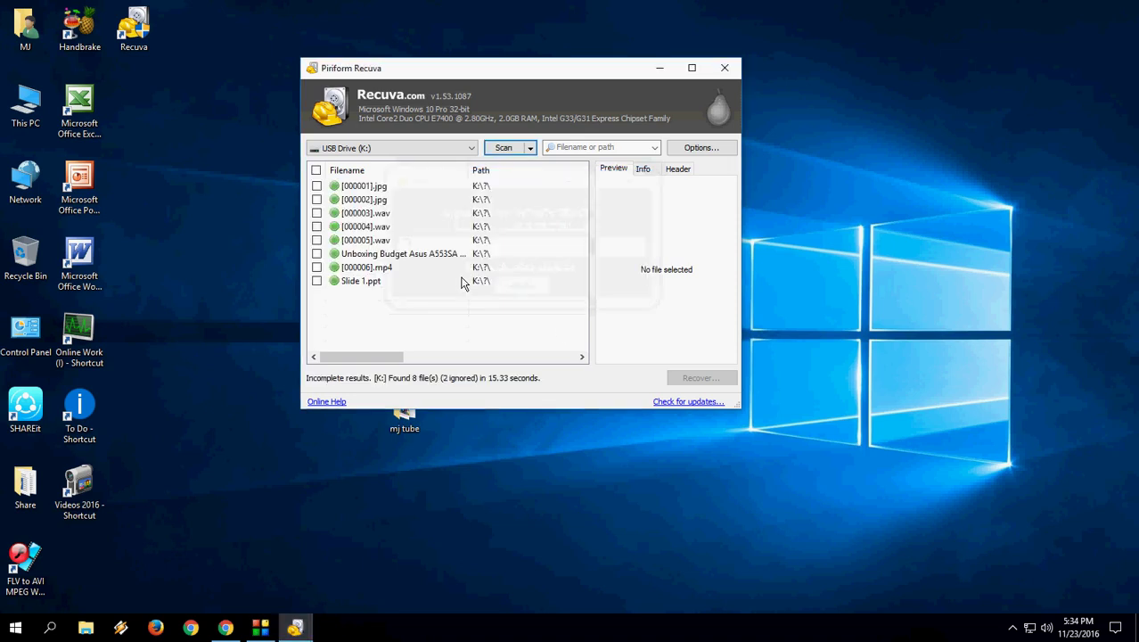
- Tick all eight found files for recovery, including the jpg, mp4 and Slide 1.ppt
left_click(317, 187)
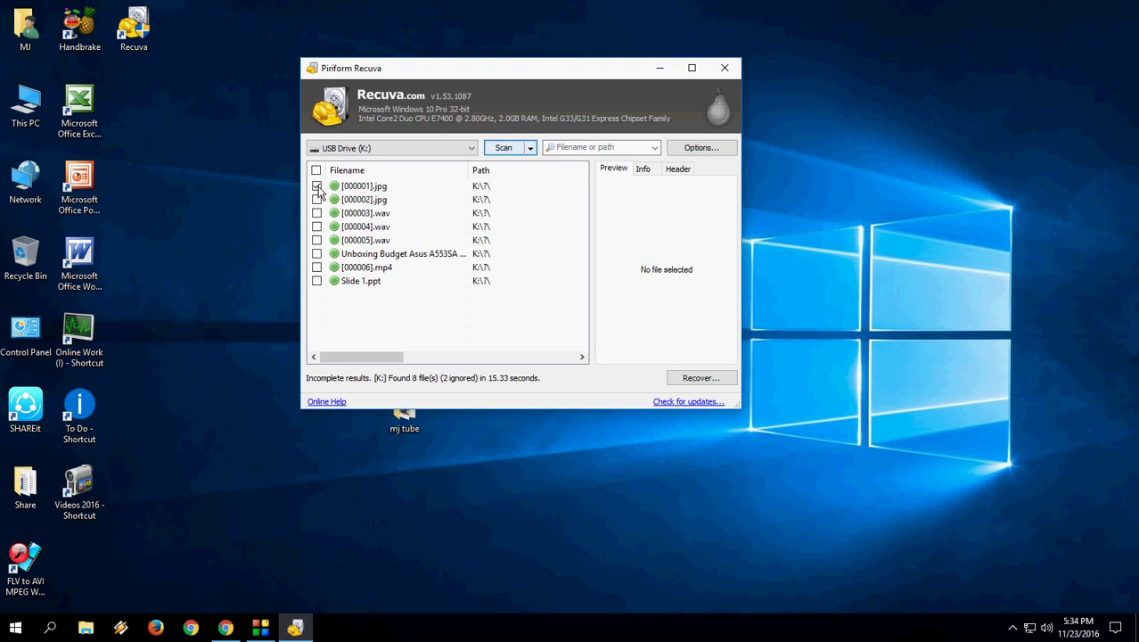
left_click(316, 267)
left_click(316, 281)
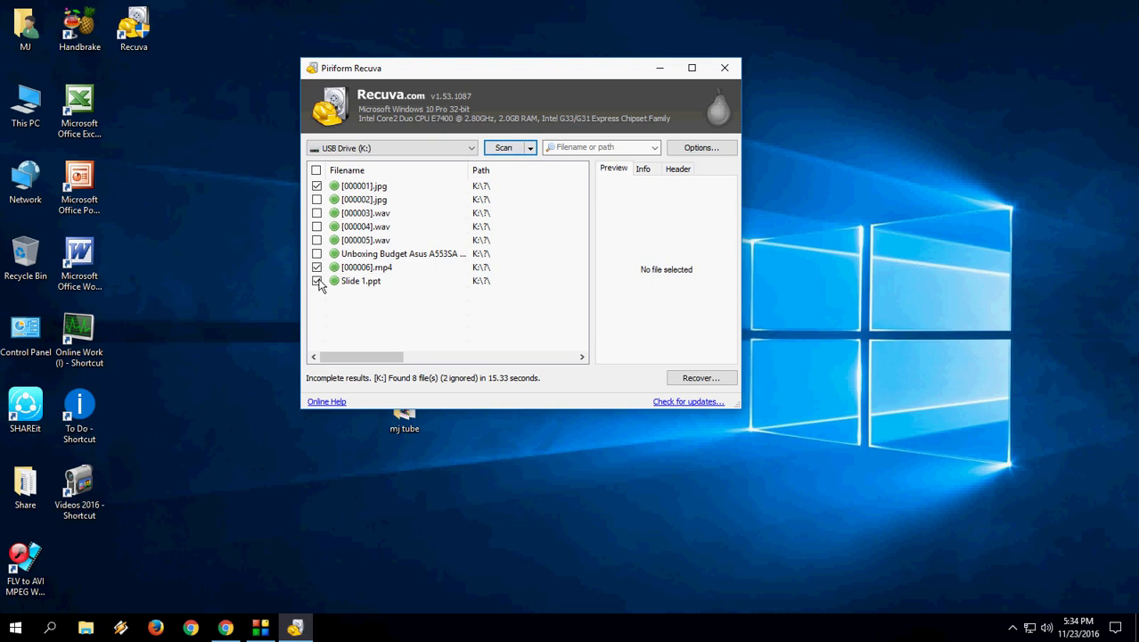
left_click(317, 171)
- Recover the ticked files to the Desktop and dismiss the completion message
left_click(701, 377)
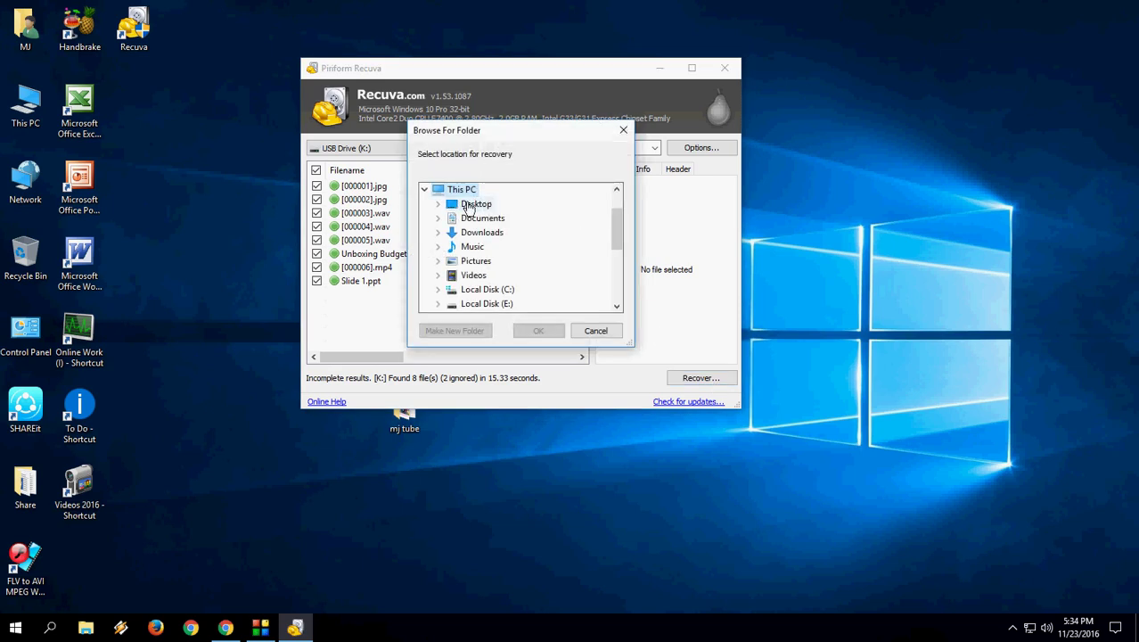
left_click(471, 205)
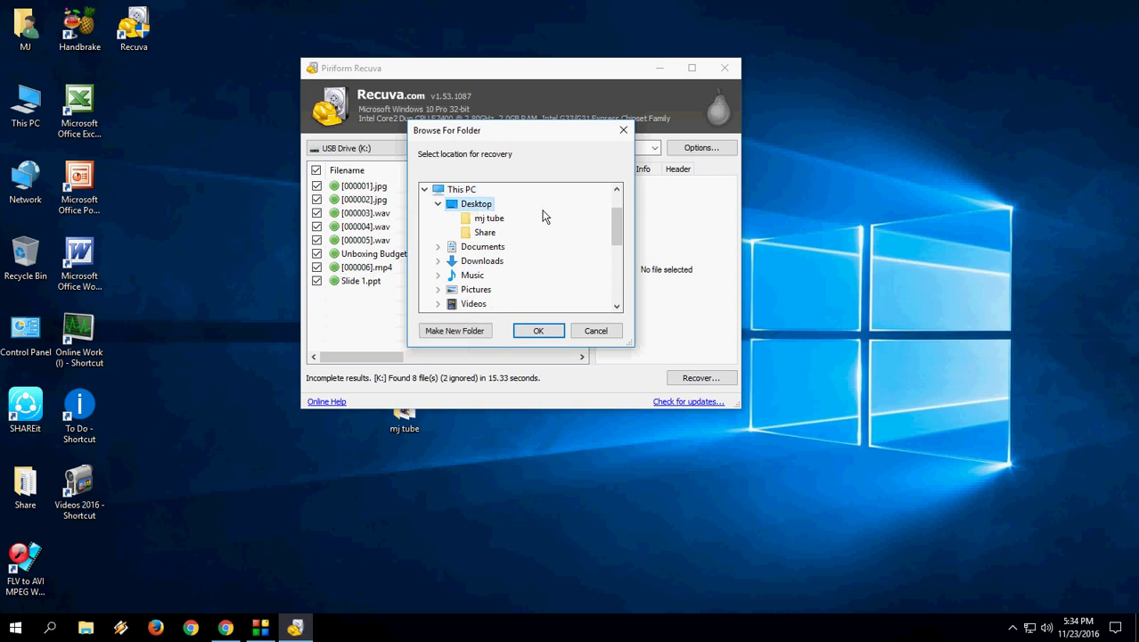
left_click(540, 332)
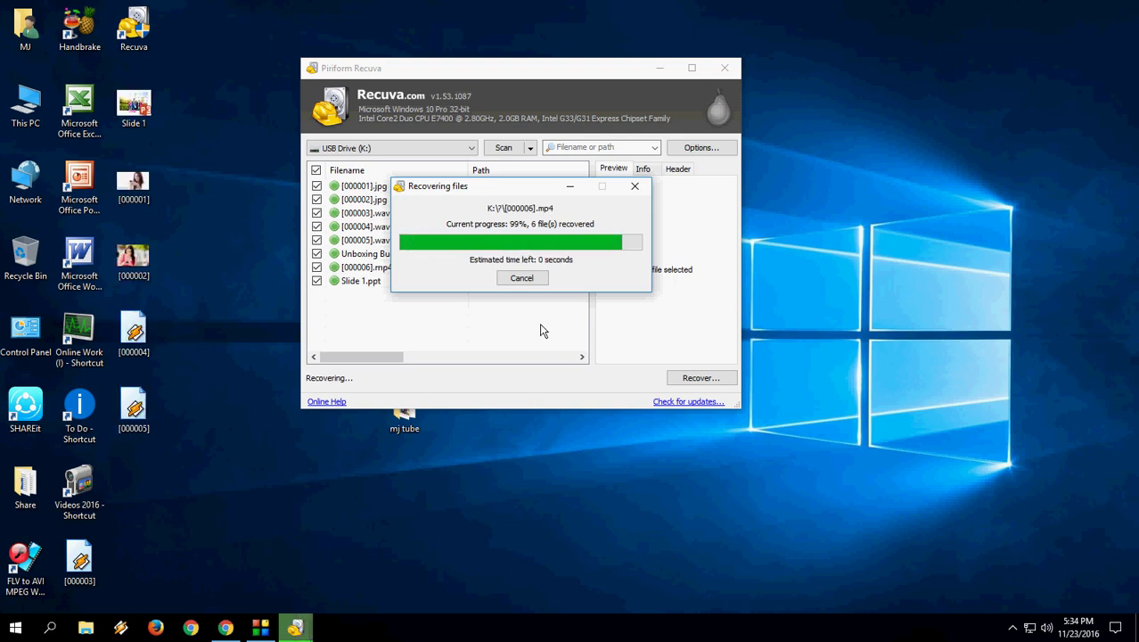
left_click(647, 355)
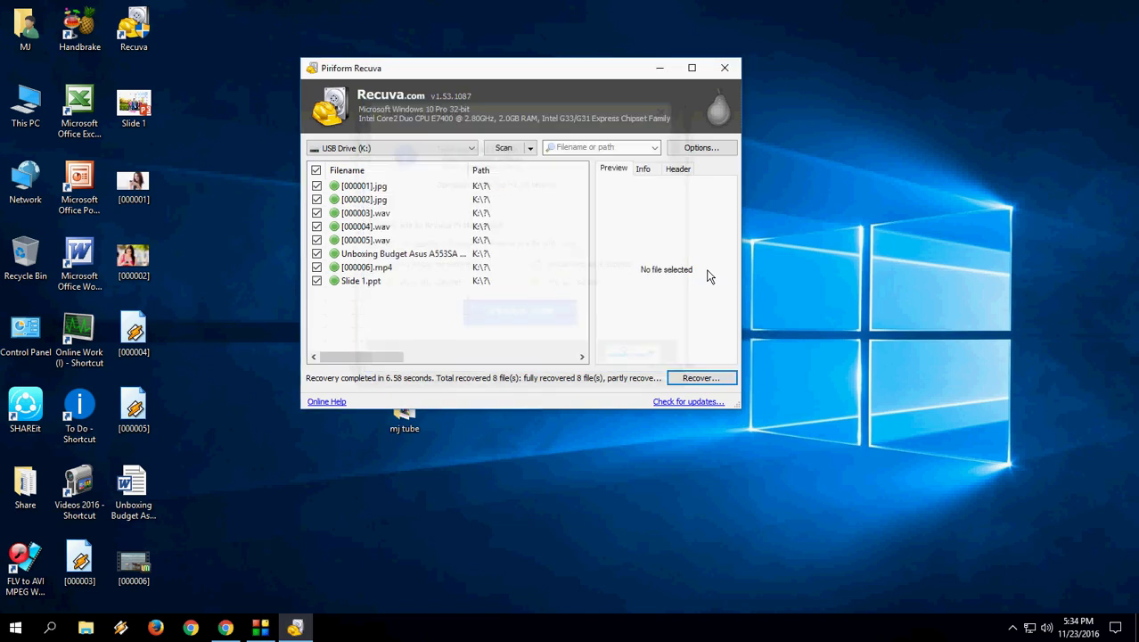
left_click(659, 68)
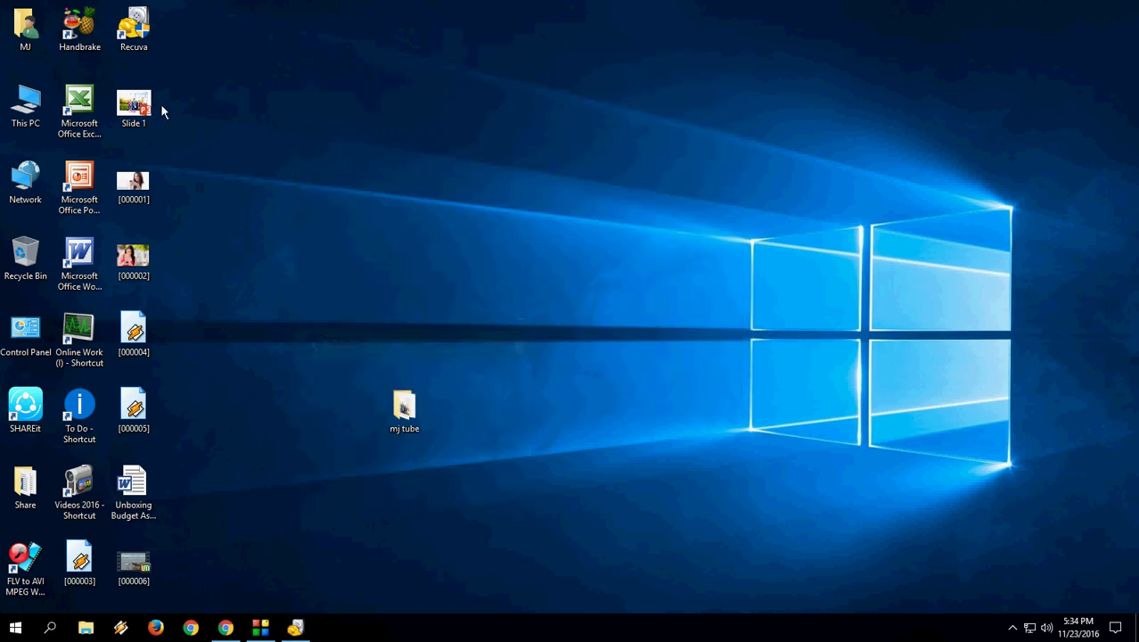
left_click(132, 183)
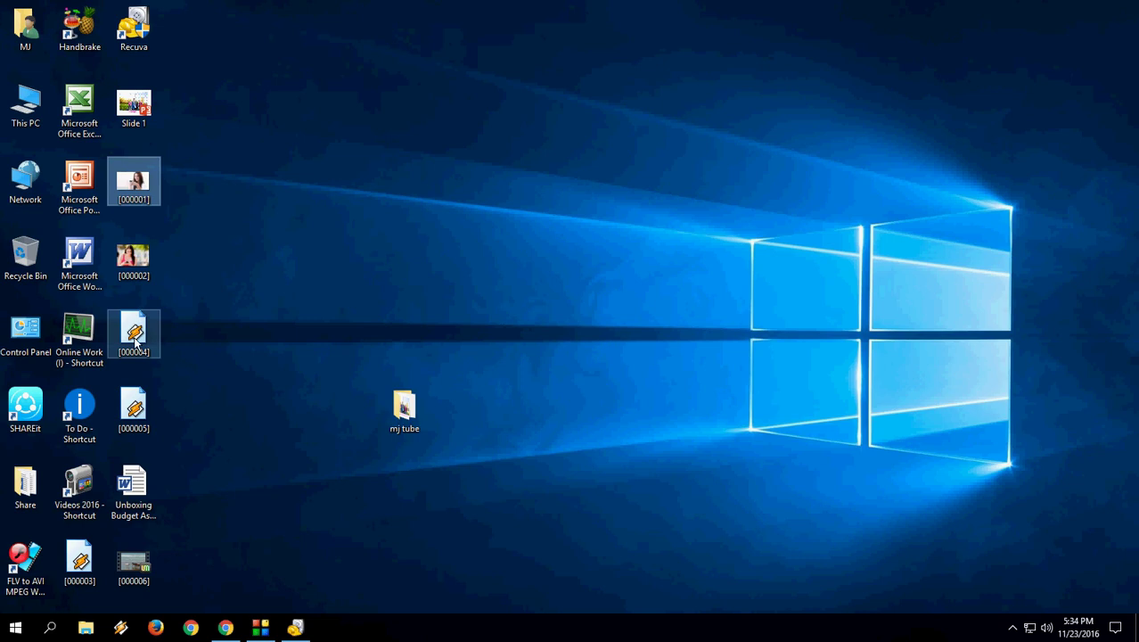
left_click(133, 563)
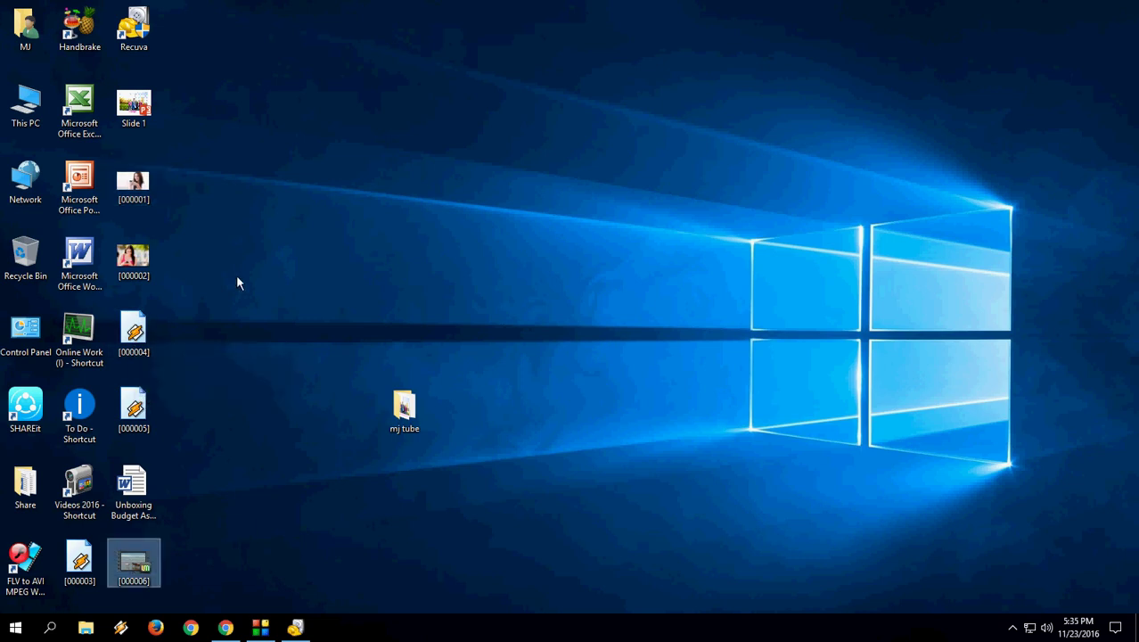
right_click(236, 283)
left_click(258, 317)
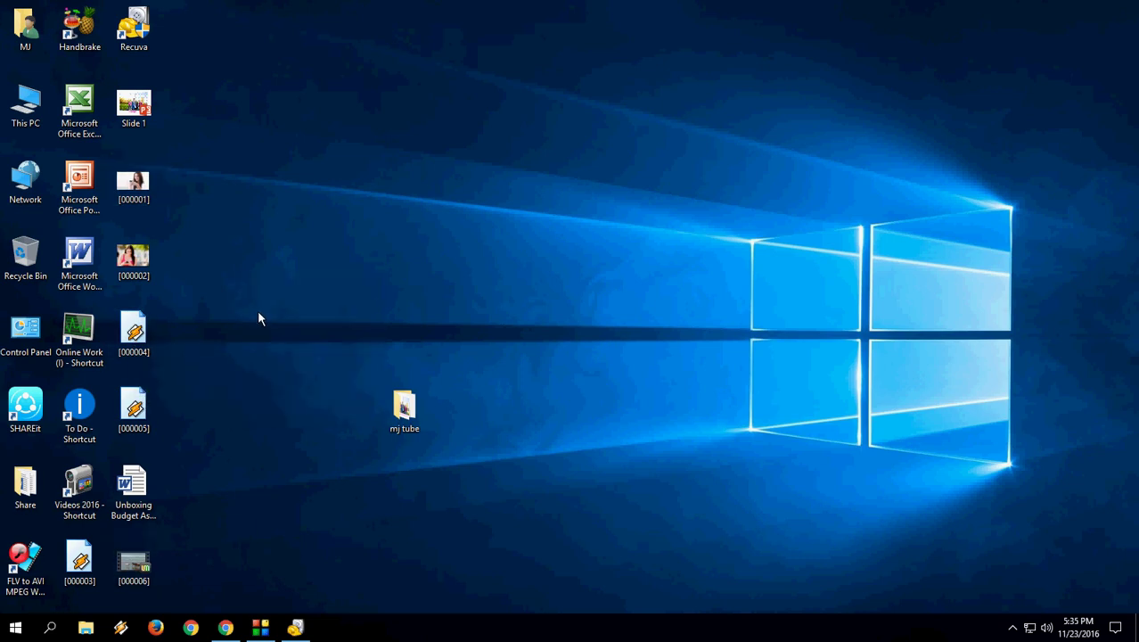